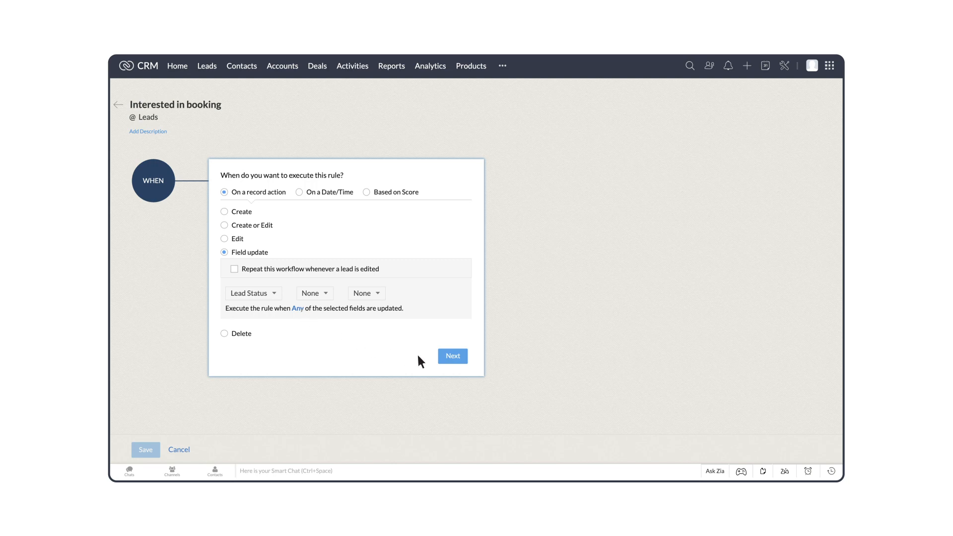
Step: Accept the Lead Status update trigger and limit the rule to leads whose Lead Status is Interested in Booking
{"action": "left_click", "coordinate": [463, 359]}
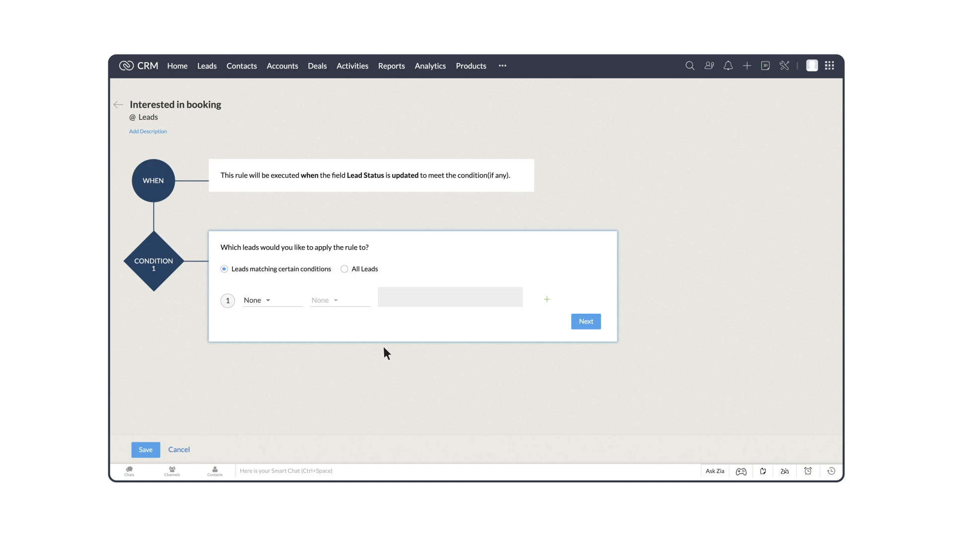
{"action": "left_click", "coordinate": [283, 304]}
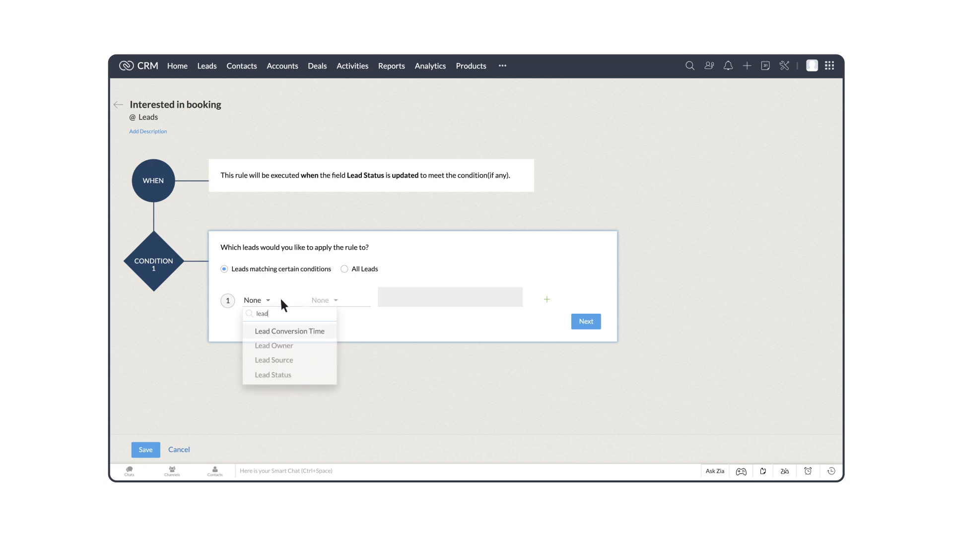
{"action": "left_click", "coordinate": [296, 375]}
{"action": "left_click", "coordinate": [335, 301]}
{"action": "left_click", "coordinate": [335, 328]}
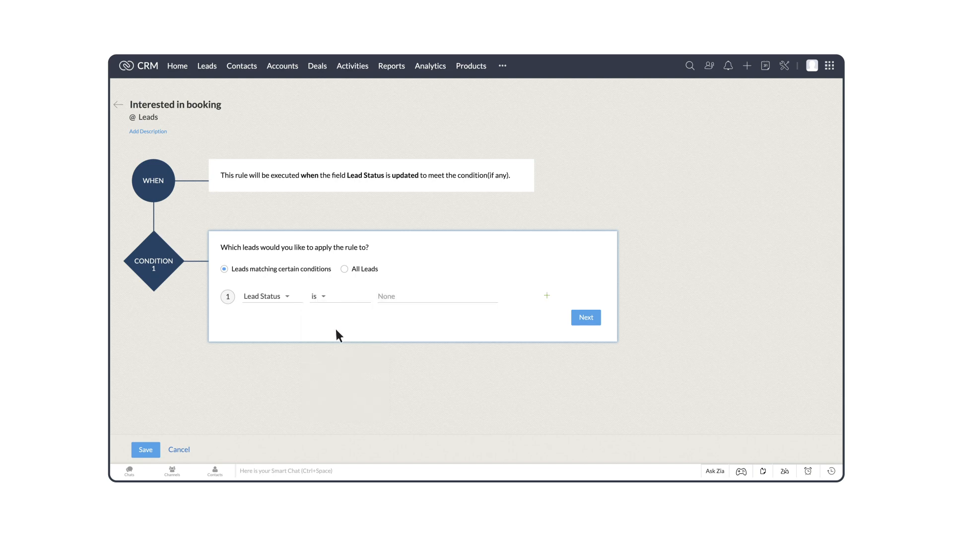
{"action": "left_click", "coordinate": [390, 298]}
{"action": "left_click", "coordinate": [423, 356]}
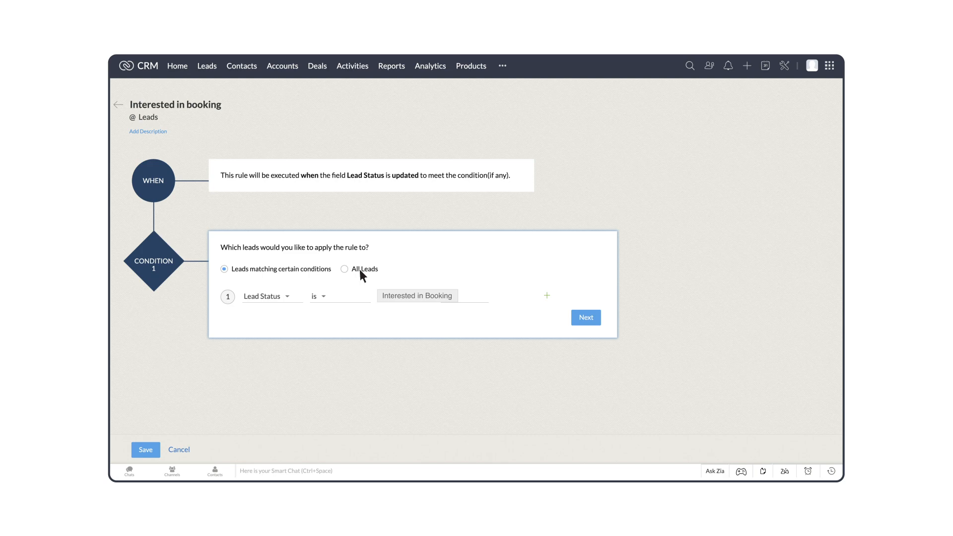
{"action": "left_click", "coordinate": [594, 319]}
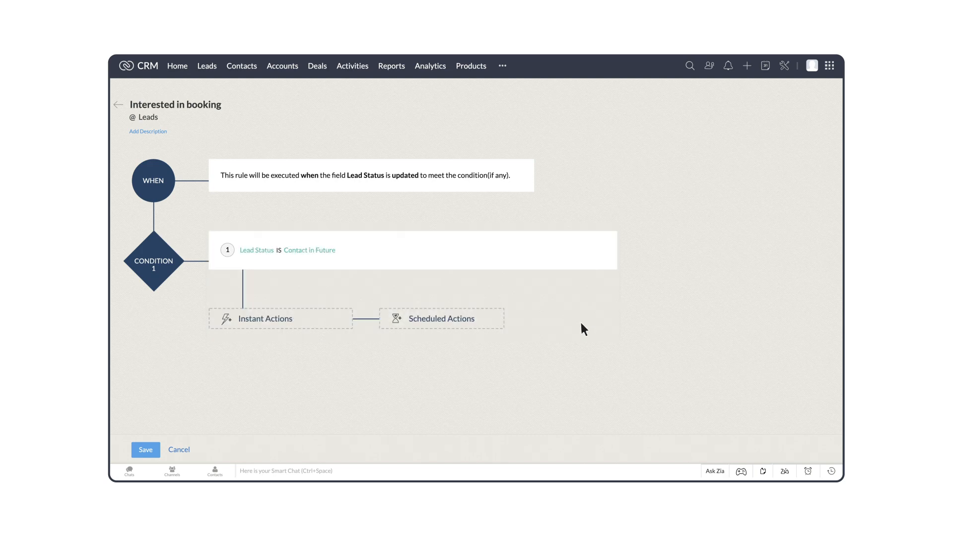
Step: Add an instant Convert action that turns the lead into a contact and an account, and save the rule
{"action": "left_click", "coordinate": [297, 330]}
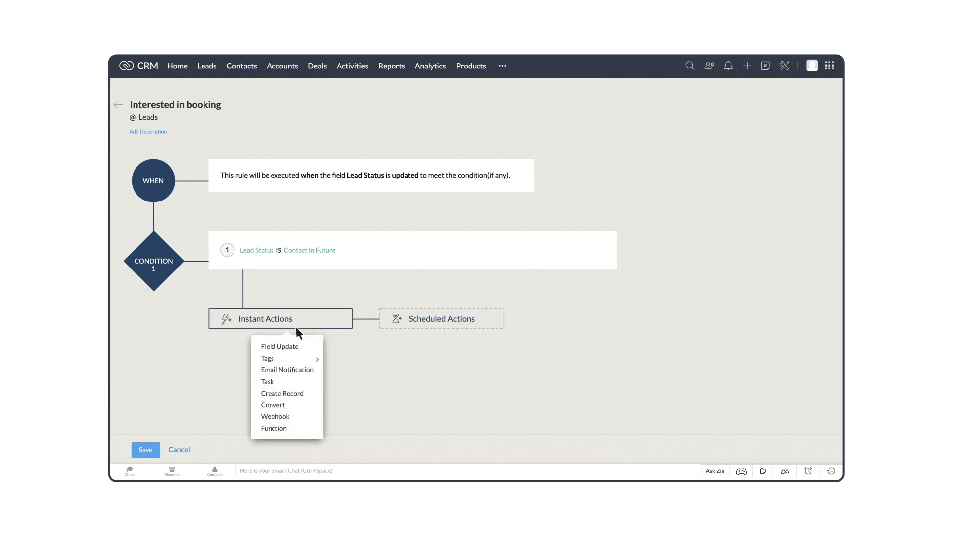
{"action": "left_click", "coordinate": [287, 404]}
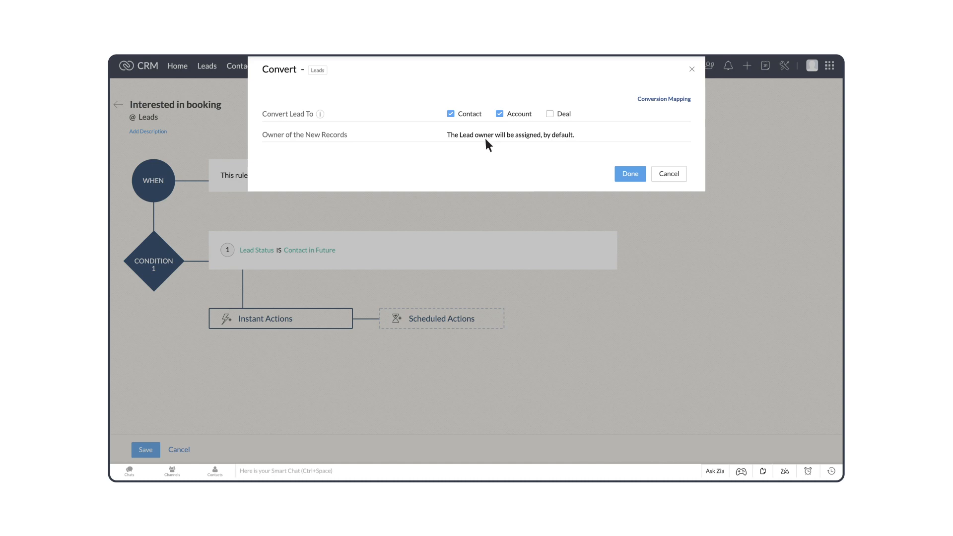
{"action": "left_click", "coordinate": [641, 177]}
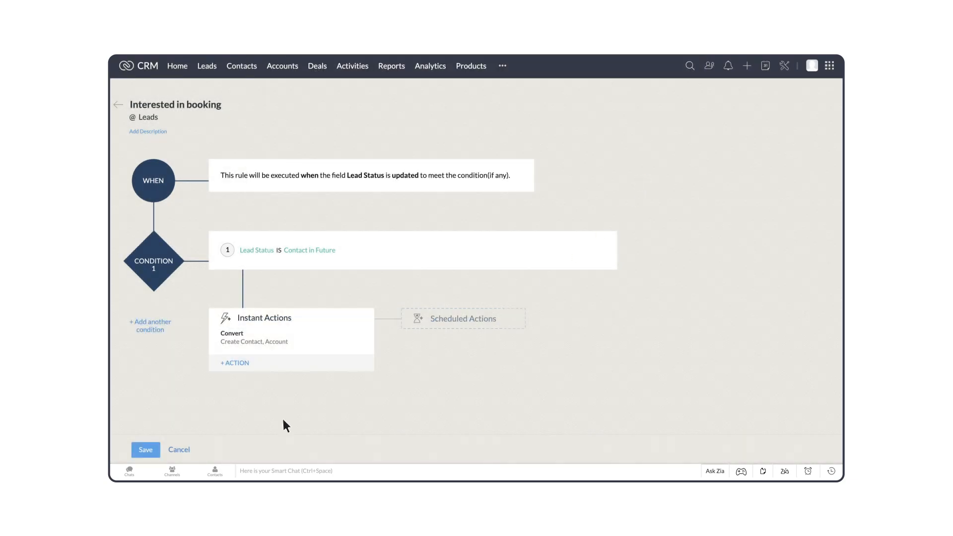
{"action": "left_click", "coordinate": [155, 452]}
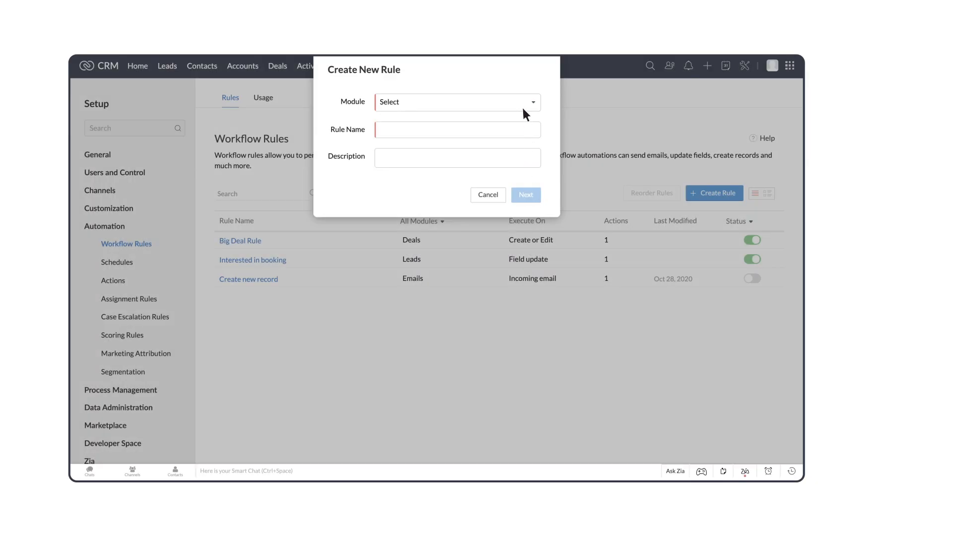
Step: Create a new workflow rule named Followup for the Calls module
{"action": "left_click", "coordinate": [522, 104]}
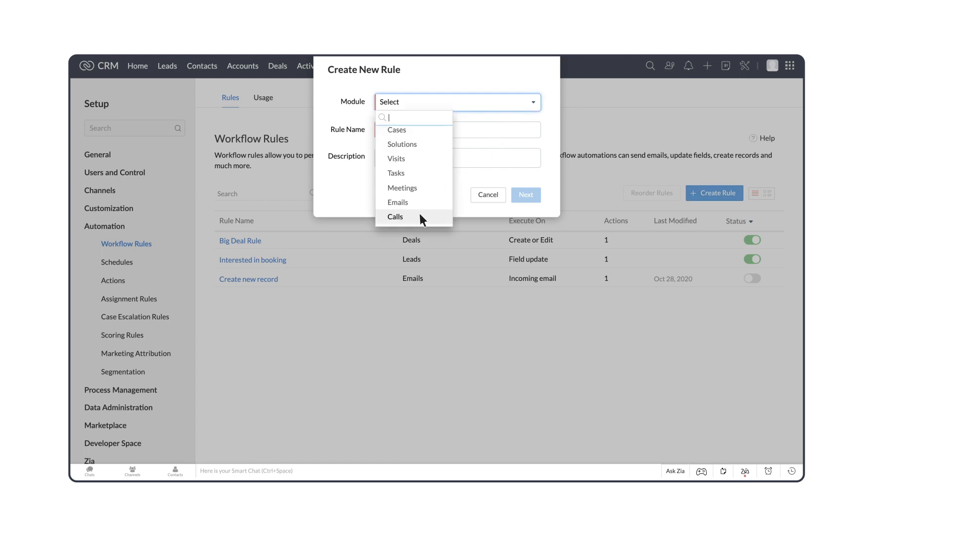
{"action": "left_click", "coordinate": [396, 217]}
{"action": "type", "text": "Followup"}
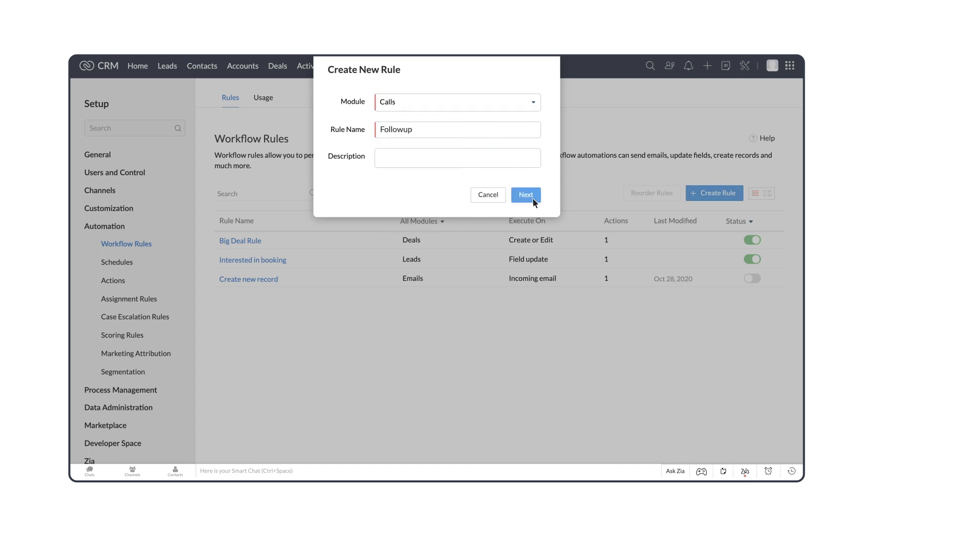
{"action": "left_click", "coordinate": [530, 196]}
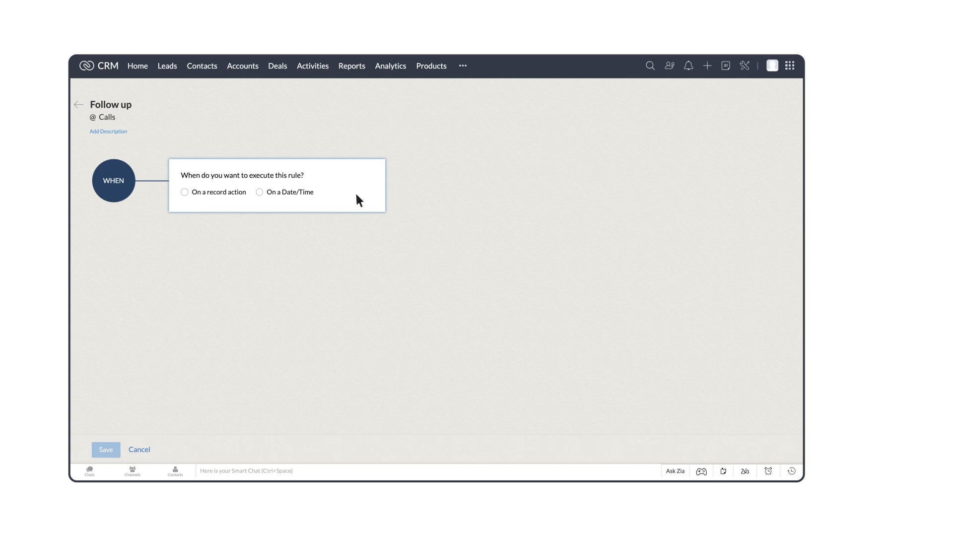
Step: Set the call rule to execute on a record action when the Call Type field is updated
{"action": "left_click", "coordinate": [184, 192]}
{"action": "left_click", "coordinate": [185, 252]}
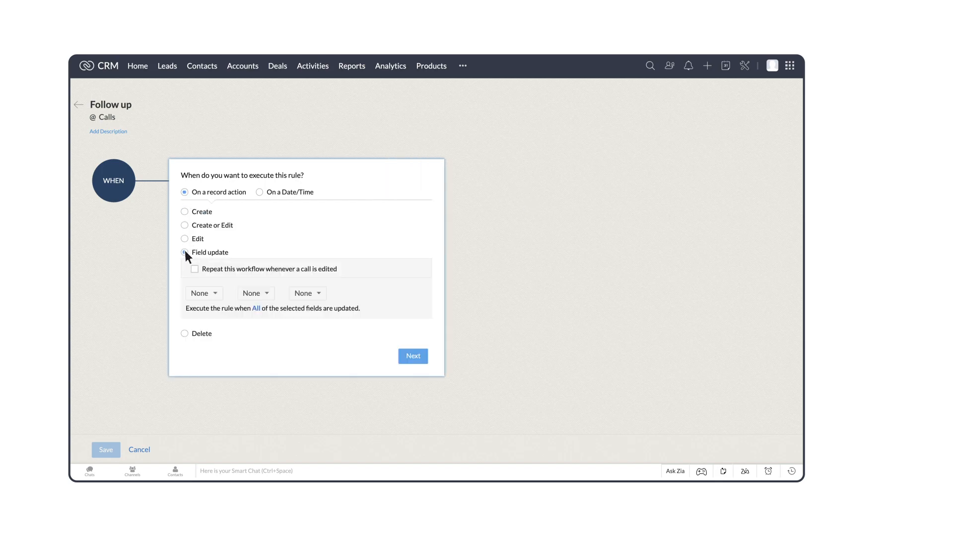
{"action": "left_click", "coordinate": [212, 294]}
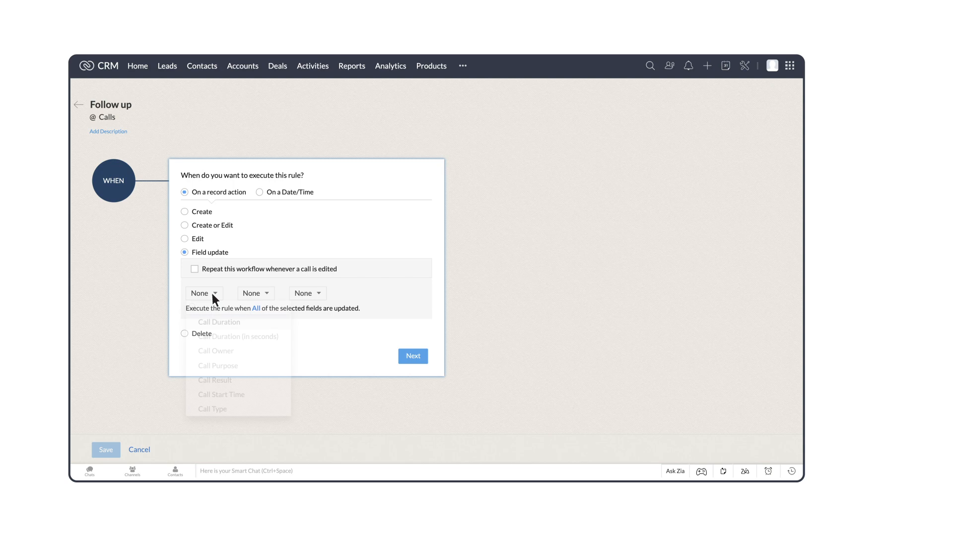
{"action": "left_click", "coordinate": [228, 409]}
{"action": "left_click", "coordinate": [412, 359]}
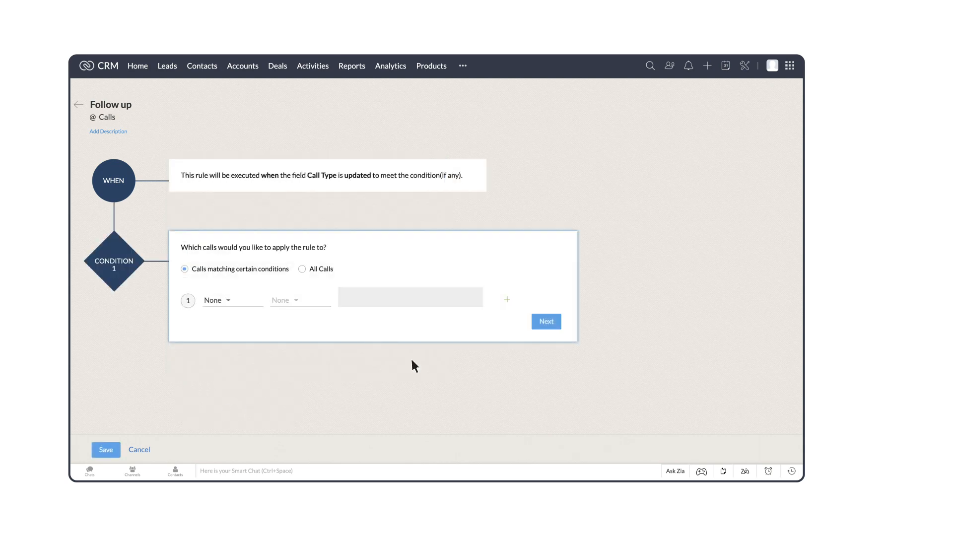
Step: Limit the rule to calls whose Call Type is Missed and choose Task as its instant action
{"action": "left_click", "coordinate": [232, 302]}
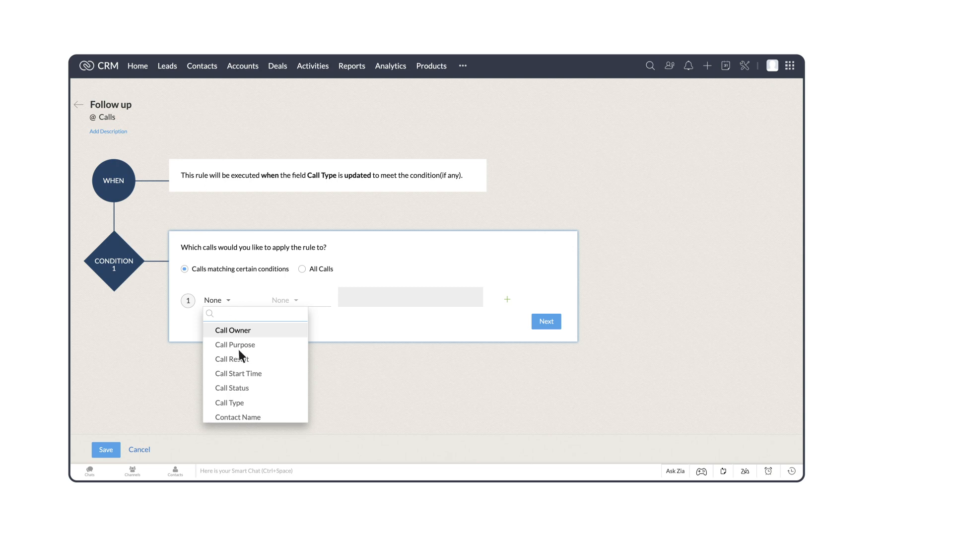
{"action": "left_click", "coordinate": [246, 401]}
{"action": "left_click", "coordinate": [287, 330]}
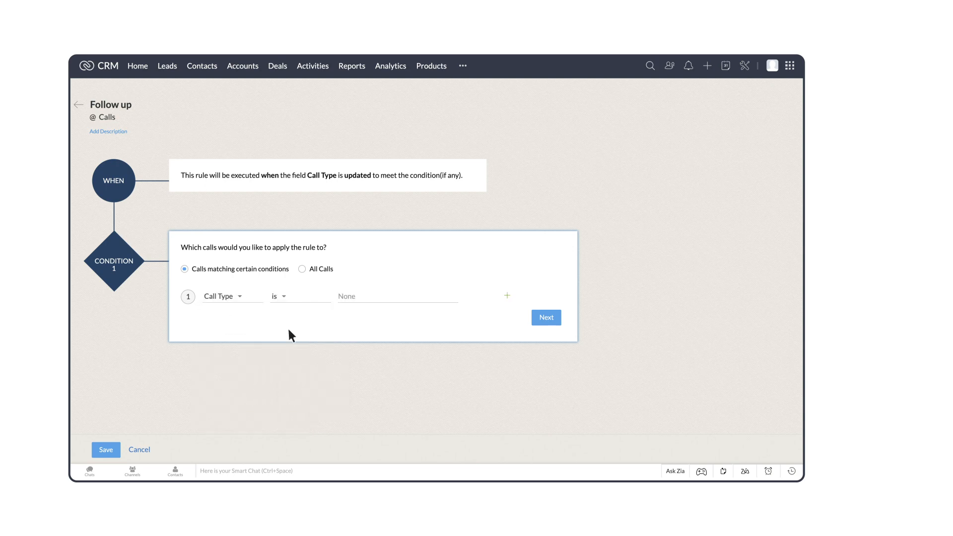
{"action": "left_click", "coordinate": [348, 296]}
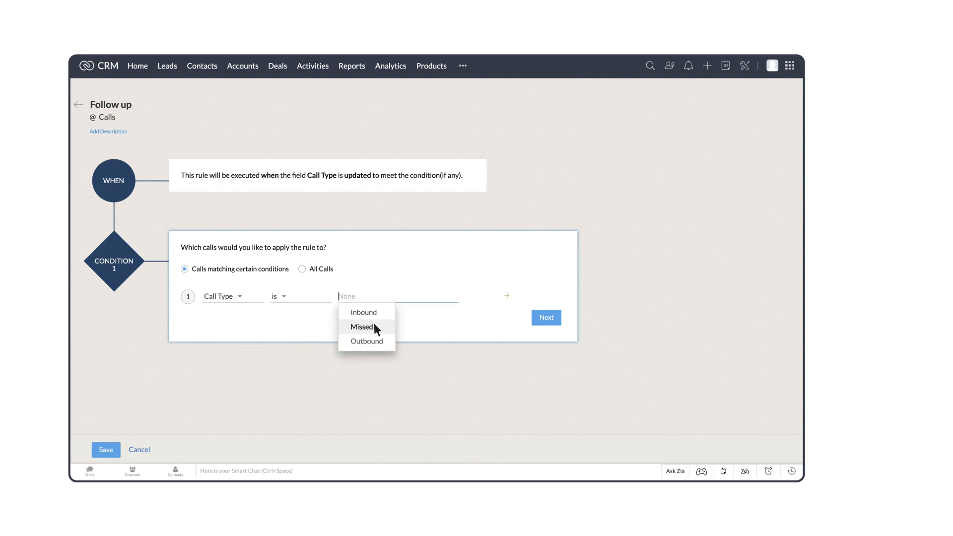
{"action": "left_click", "coordinate": [352, 324]}
{"action": "left_click", "coordinate": [541, 322]}
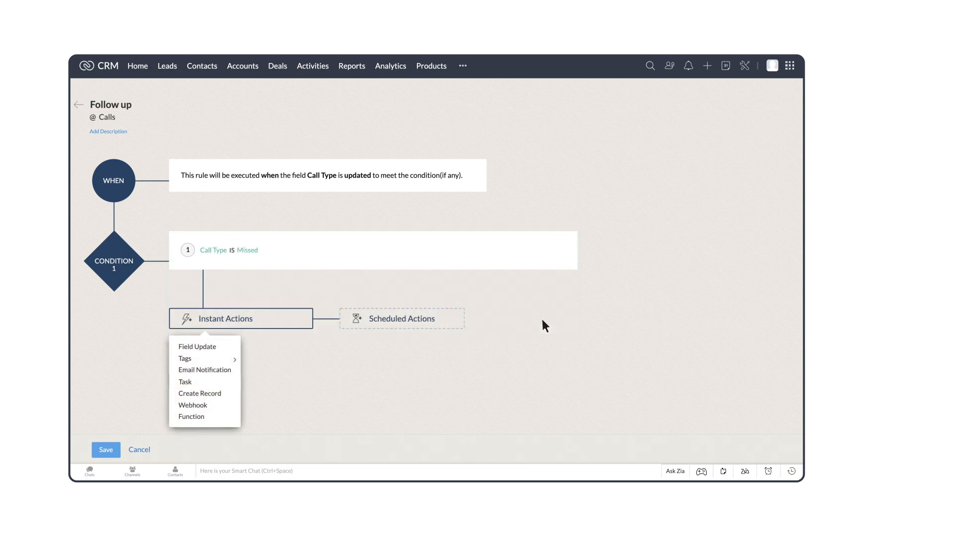
{"action": "left_click", "coordinate": [200, 382]}
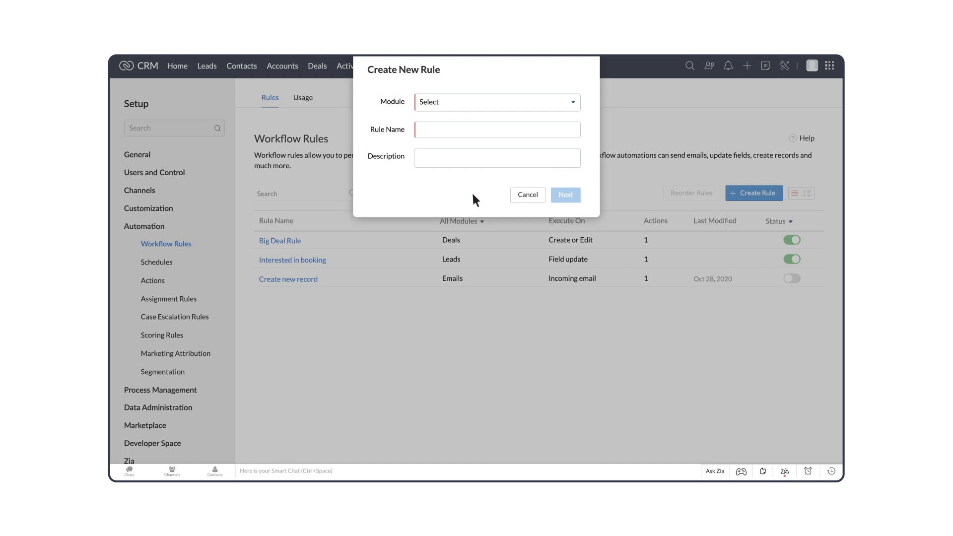
Step: Create a workflow rule named Create new record for the Emails module, executed when an incoming email is received
{"action": "left_click", "coordinate": [543, 104]}
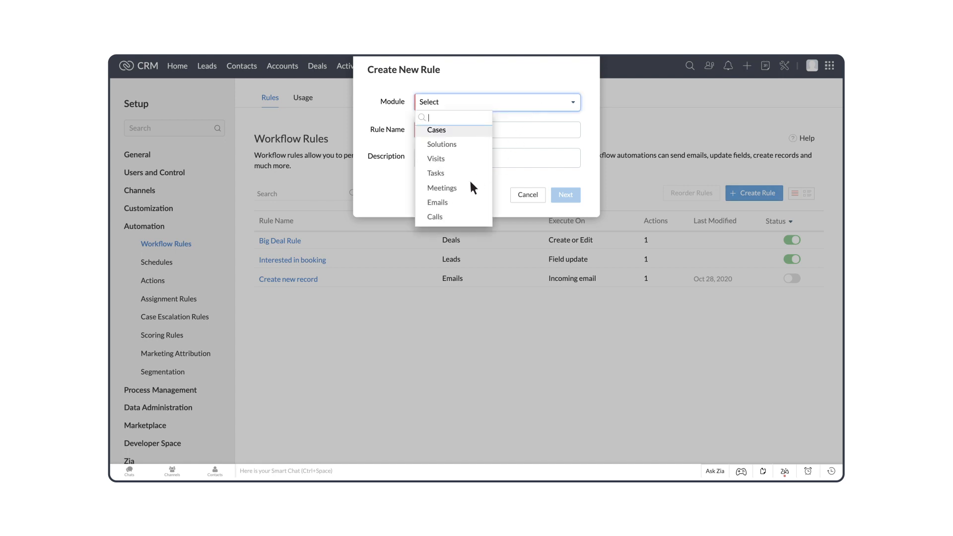
{"action": "left_click", "coordinate": [453, 201]}
{"action": "left_click", "coordinate": [556, 197]}
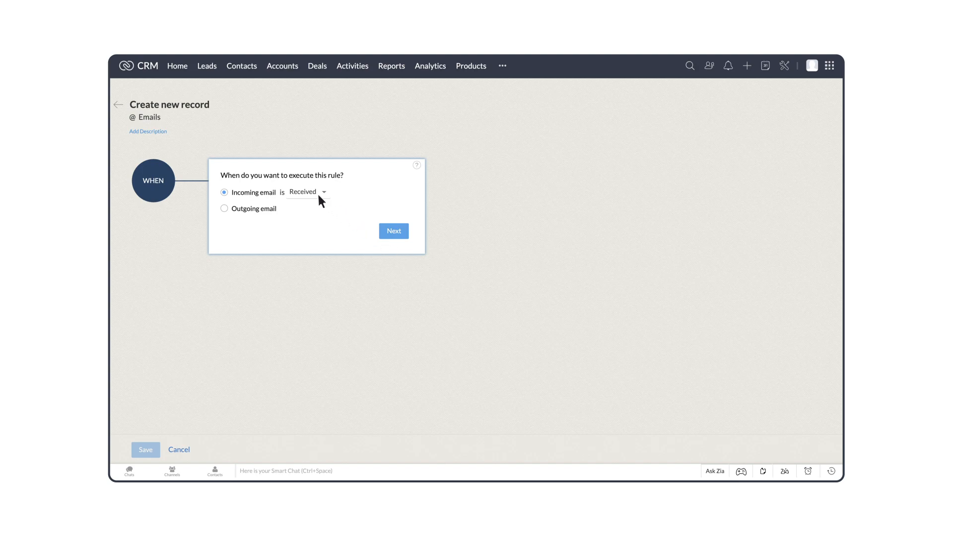
{"action": "left_click", "coordinate": [402, 233]}
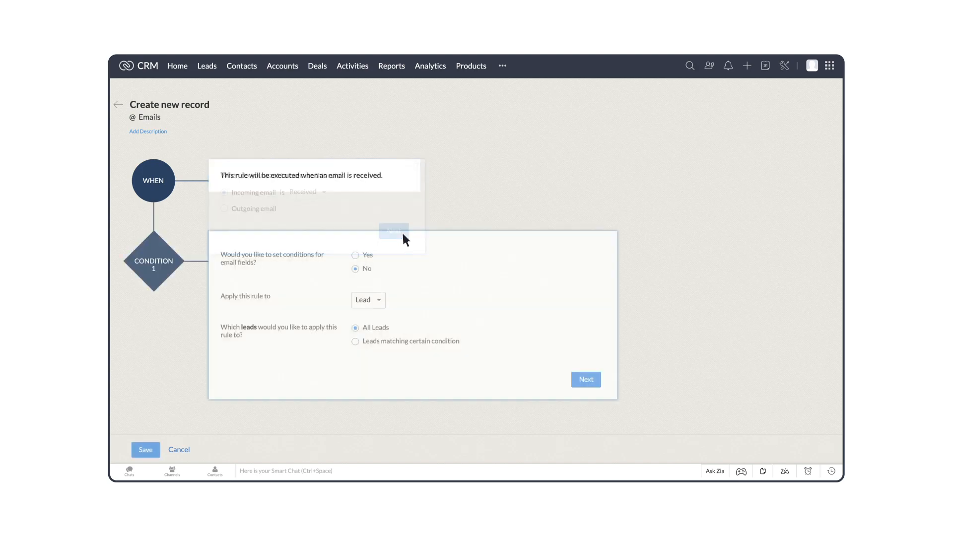
Step: Apply the email rule to messages from unknown senders whose Subject contains Enquiry
{"action": "left_click", "coordinate": [355, 255]}
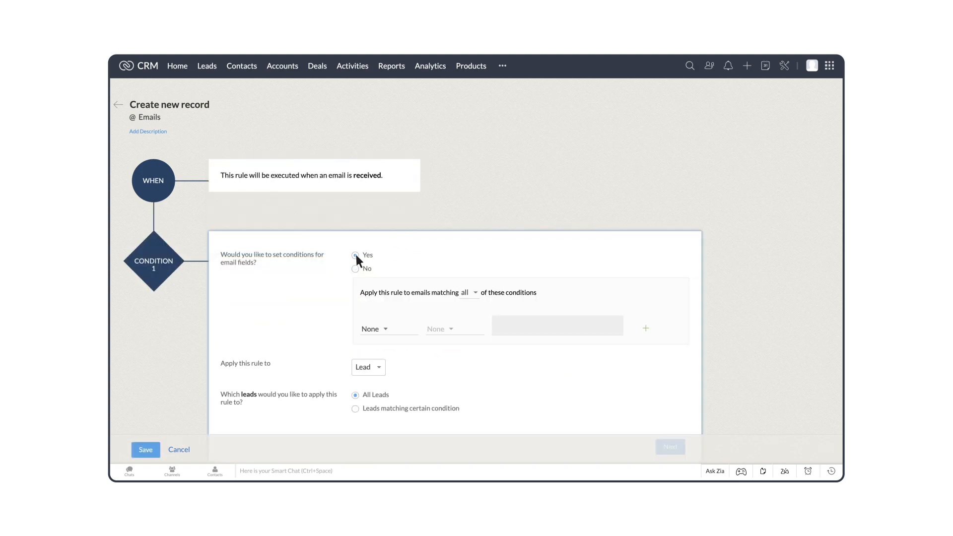
{"action": "left_click", "coordinate": [386, 329]}
{"action": "left_click", "coordinate": [395, 428]}
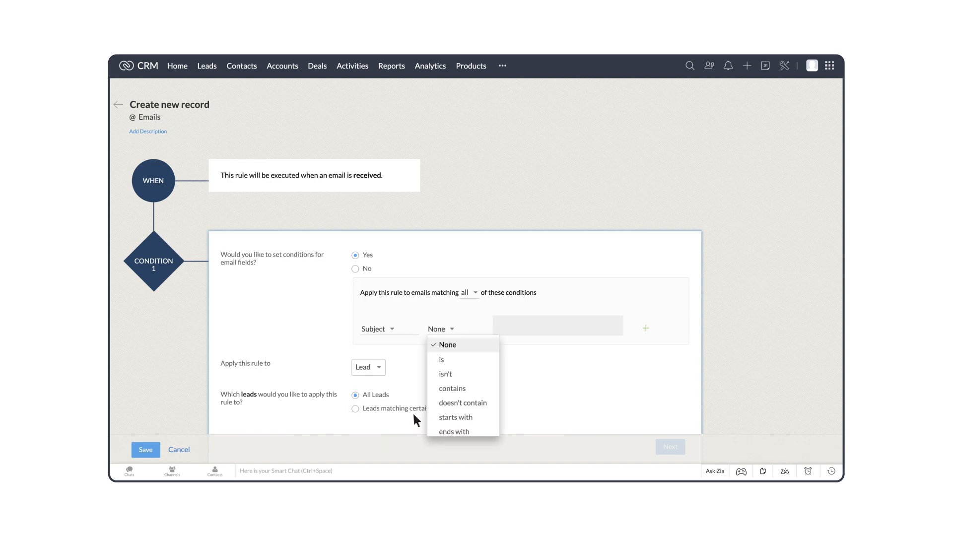
{"action": "left_click", "coordinate": [451, 387]}
{"action": "type", "text": "Enquiry"}
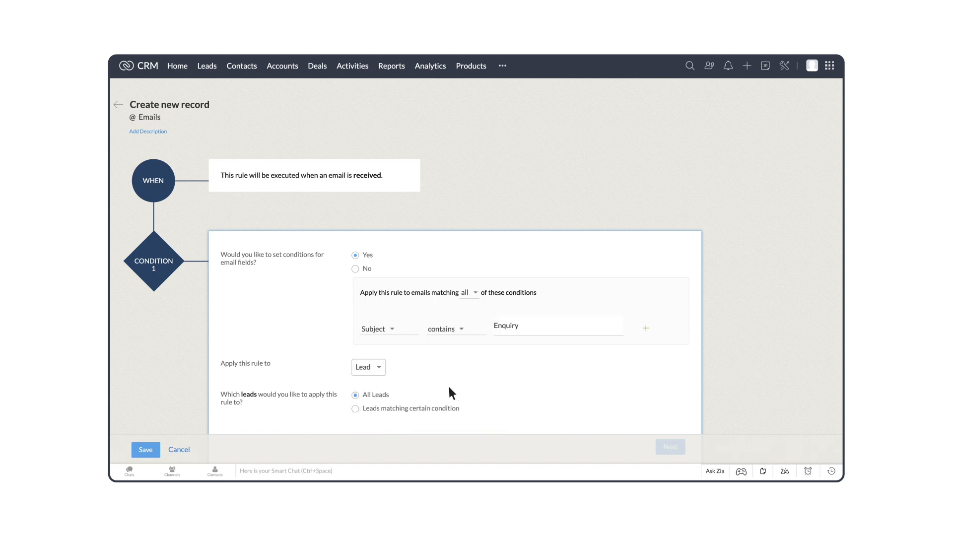
{"action": "left_click", "coordinate": [380, 367]}
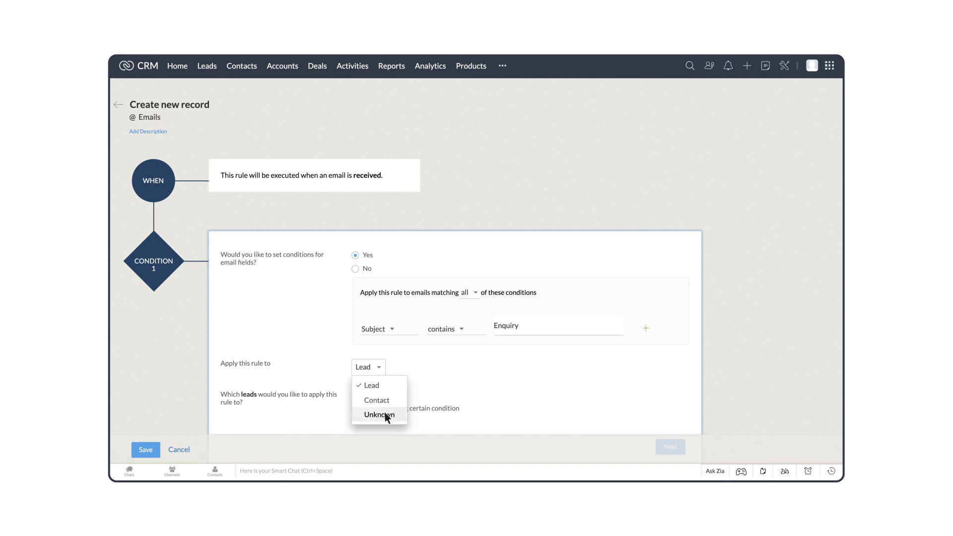
{"action": "left_click", "coordinate": [384, 412]}
{"action": "left_click", "coordinate": [671, 397]}
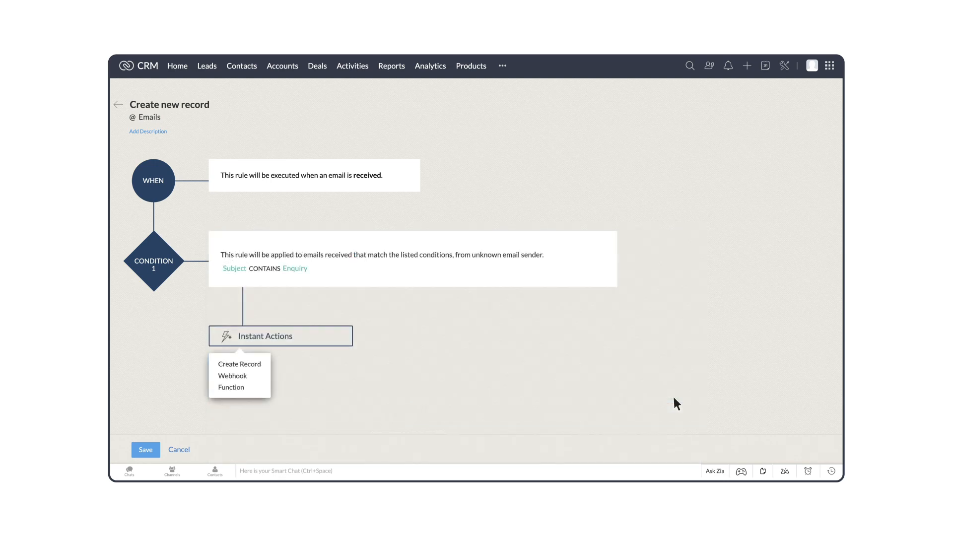
Step: Add an instant Create Record action of type Lead, assign the listed user as record owner, and save the rule
{"action": "left_click", "coordinate": [260, 364]}
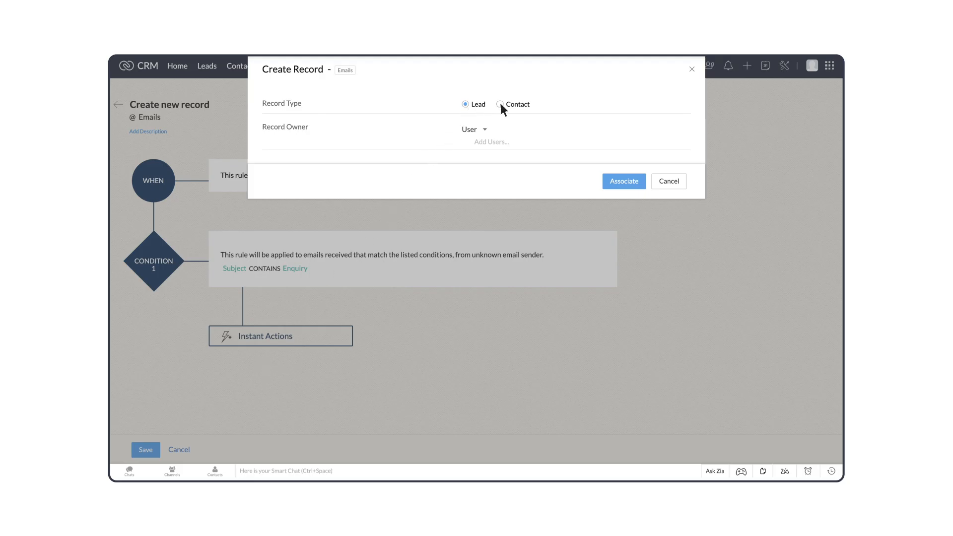
{"action": "left_click", "coordinate": [481, 131]}
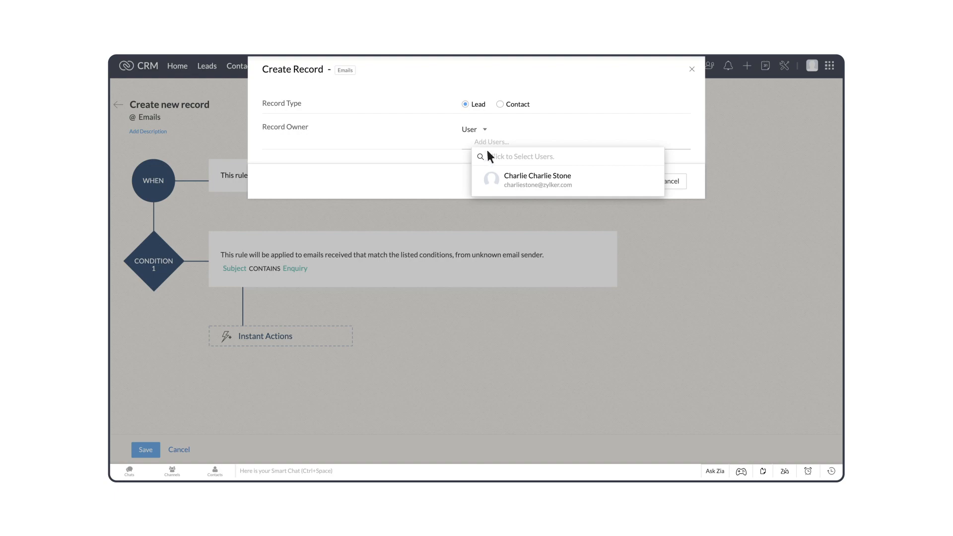
{"action": "left_click", "coordinate": [501, 179]}
{"action": "left_click", "coordinate": [607, 189]}
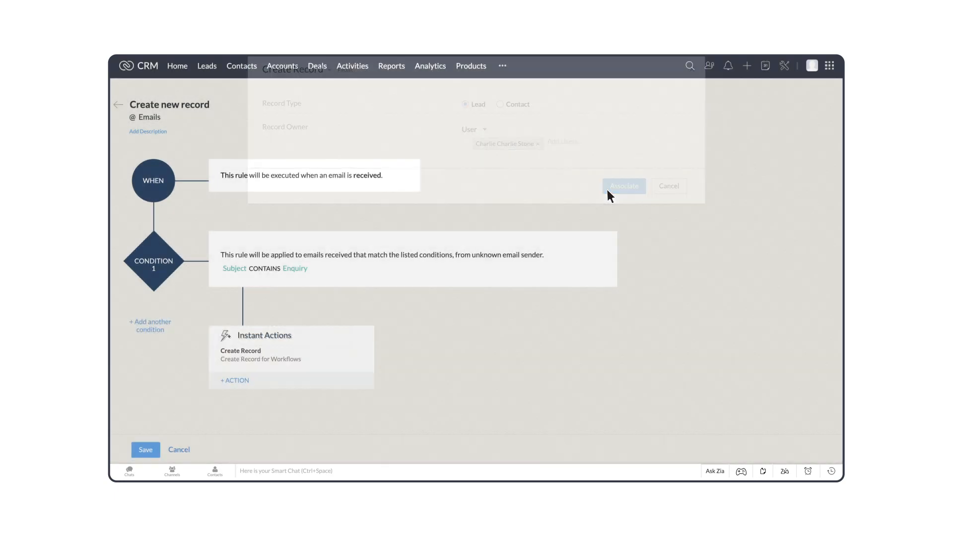
{"action": "left_click", "coordinate": [149, 451]}
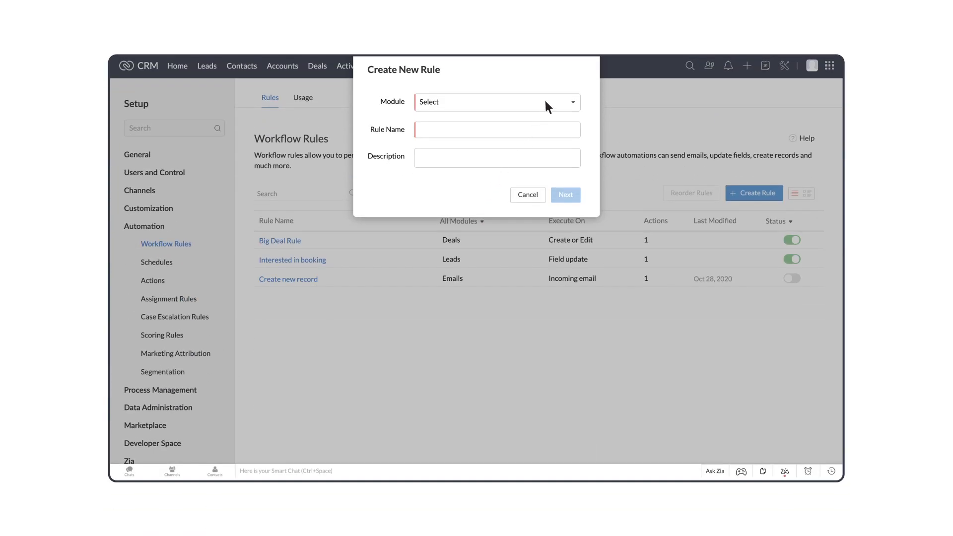
Step: Create the Twitter Notification rule for tweets mentioning a handle, applied to leads where Handle is zylkerrealestate
{"action": "left_click", "coordinate": [545, 102]}
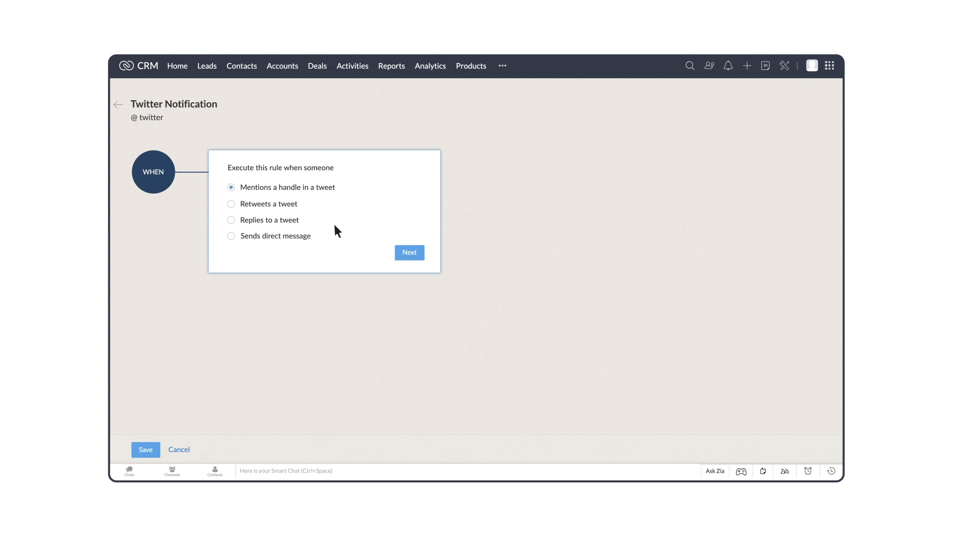
{"action": "left_click", "coordinate": [415, 255]}
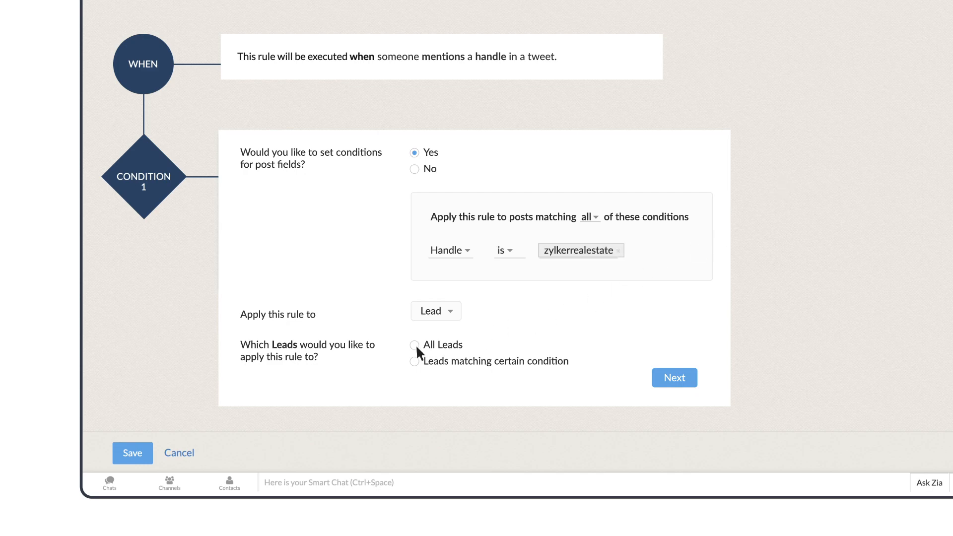
{"action": "left_click", "coordinate": [687, 378]}
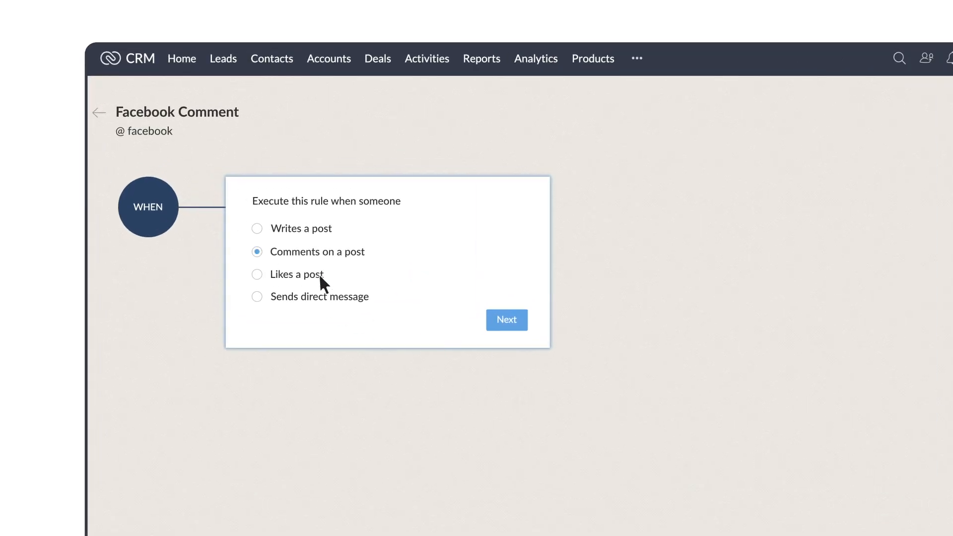
Step: Set the Facebook Comment rule to execute when someone comments on a post
{"action": "left_click", "coordinate": [515, 322]}
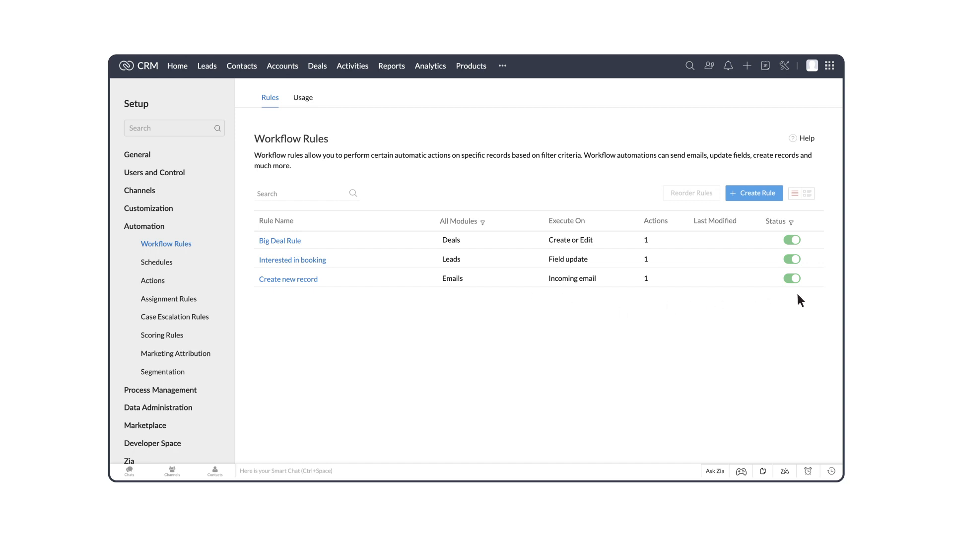
Step: Deactivate the Create new record workflow rule for the Emails module and confirm the deactivation
{"action": "left_click", "coordinate": [793, 278]}
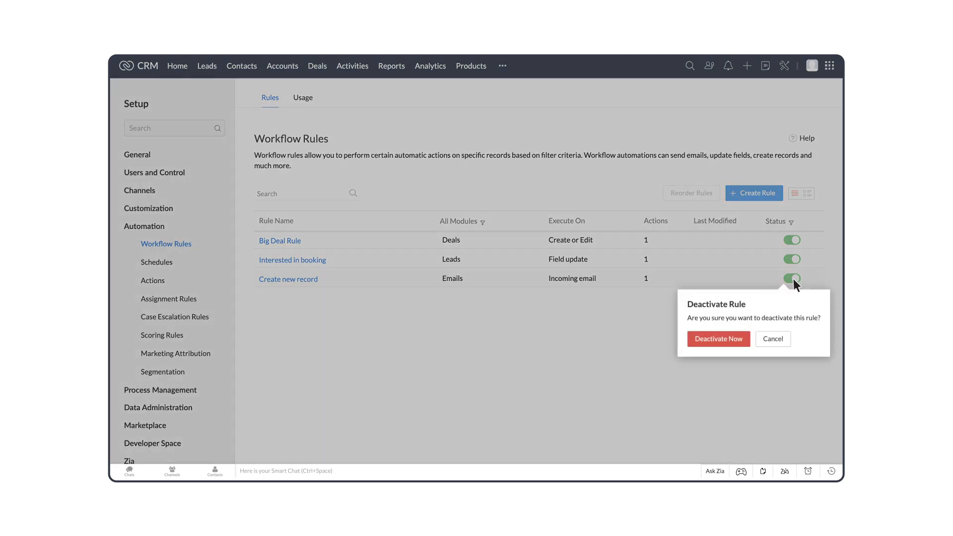
{"action": "left_click", "coordinate": [741, 339]}
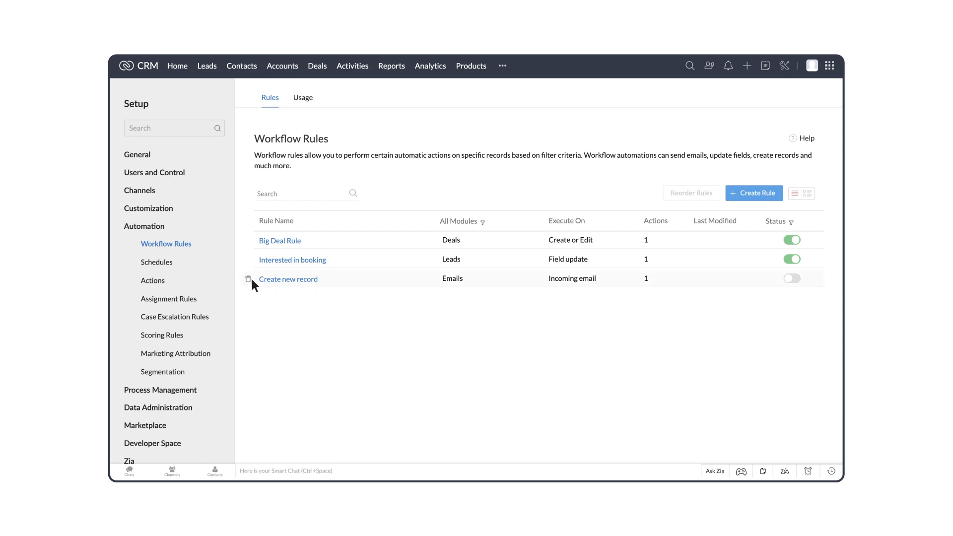
Step: Open Zia's Recommendation settings from the CRM setup
{"action": "left_click", "coordinate": [785, 66]}
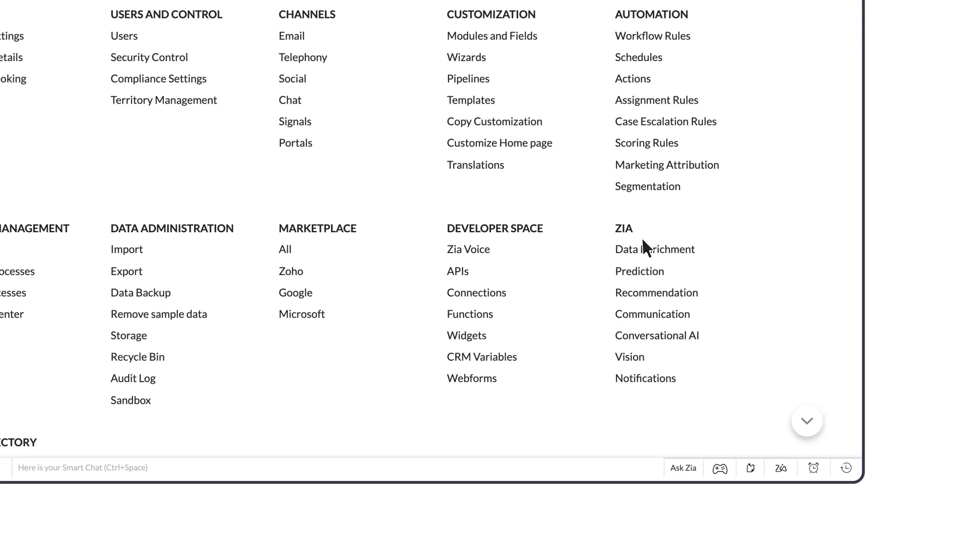
{"action": "left_click", "coordinate": [677, 292]}
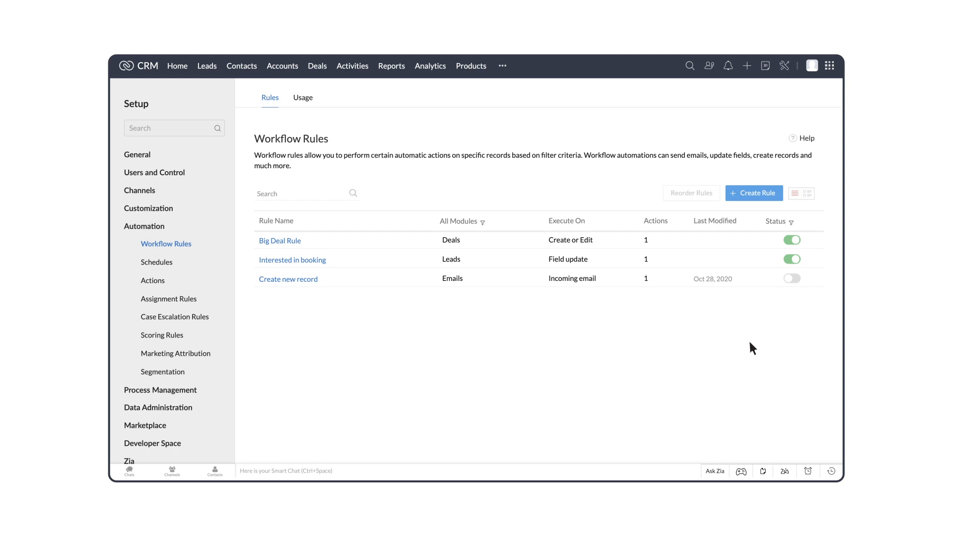
Step: Open the Big Deal Rule from the workflow rules and view its usage report
{"action": "left_click", "coordinate": [301, 241]}
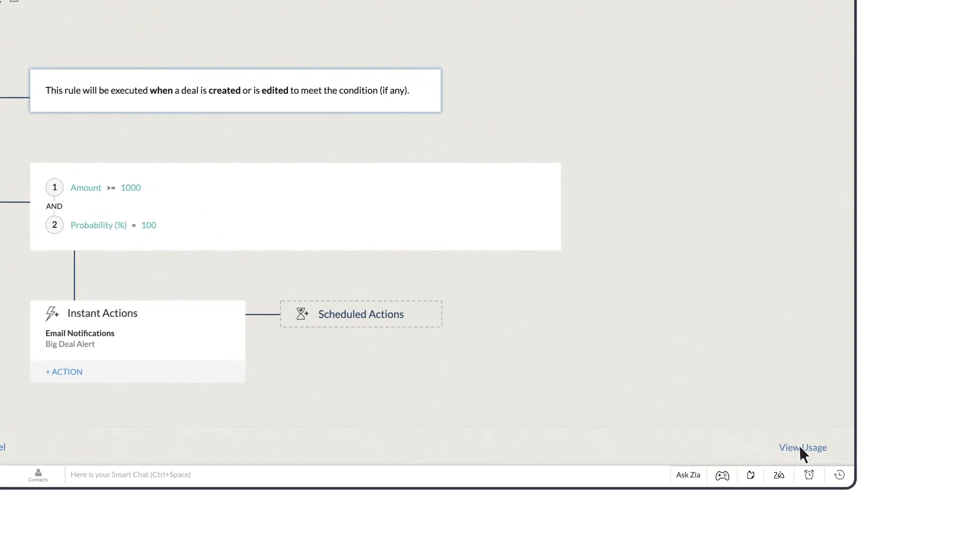
{"action": "left_click", "coordinate": [801, 448]}
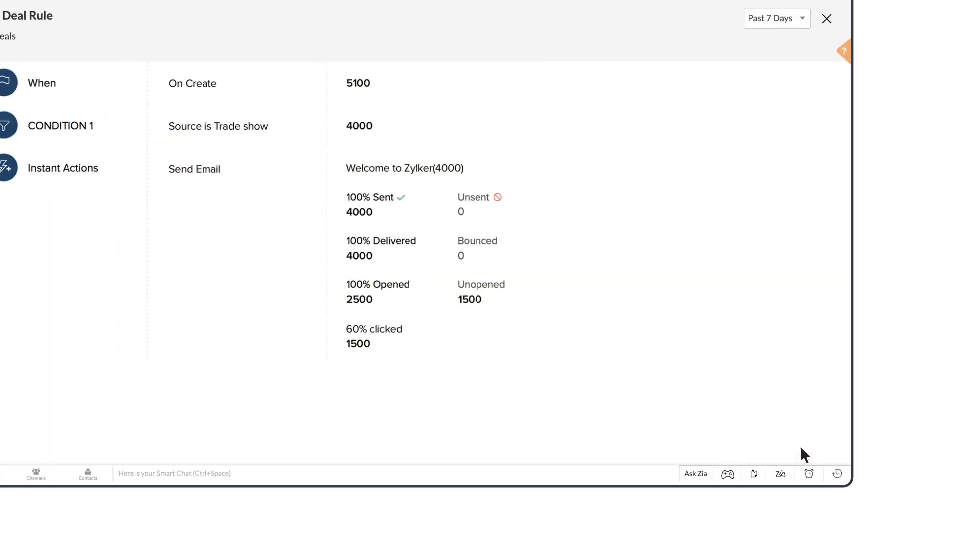